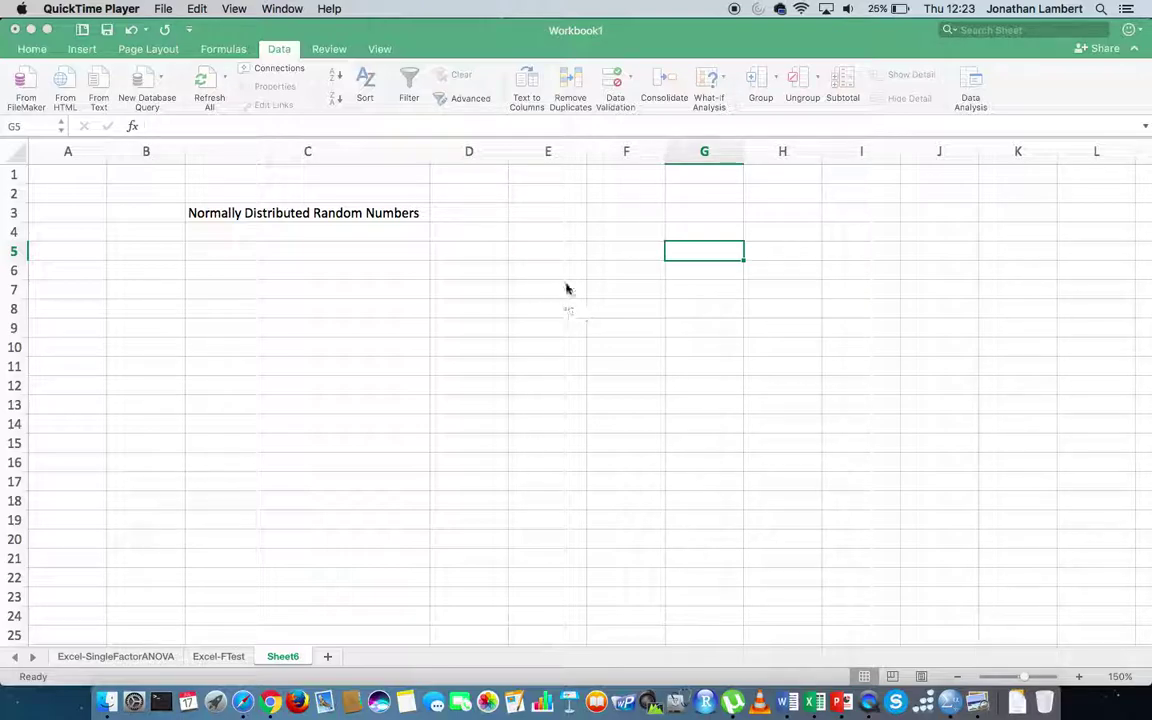
Bring the Excel window forward and switch to the Data tab
click(329, 52)
click(223, 49)
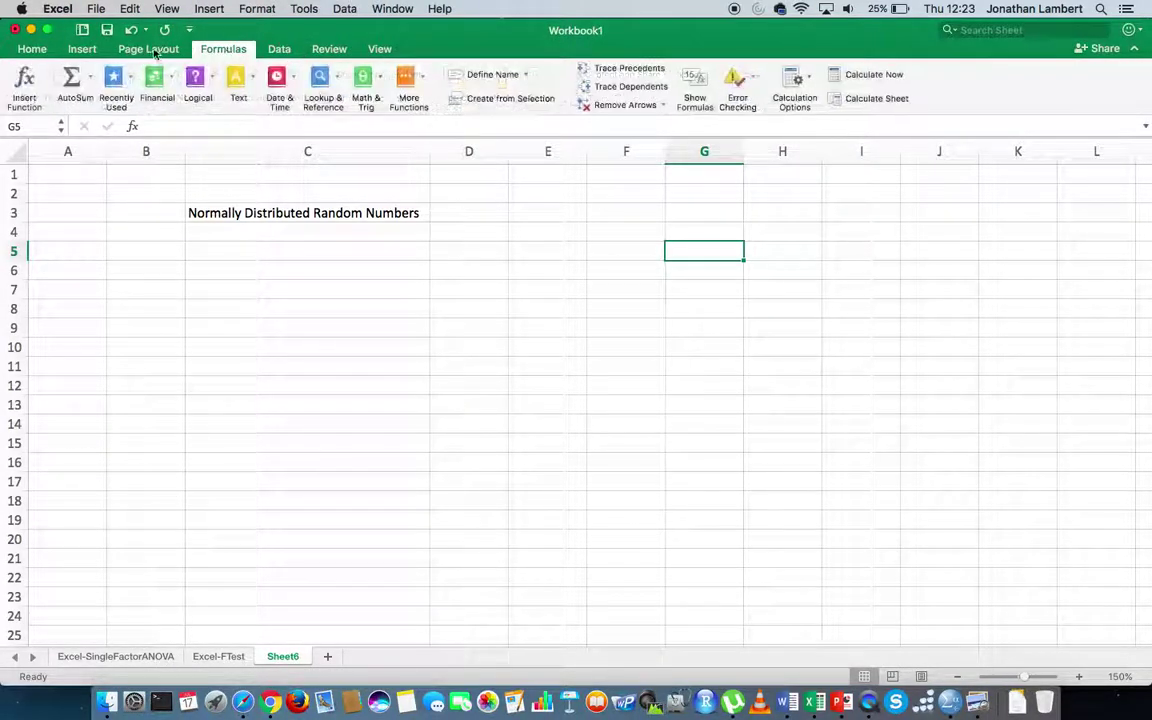
click(145, 50)
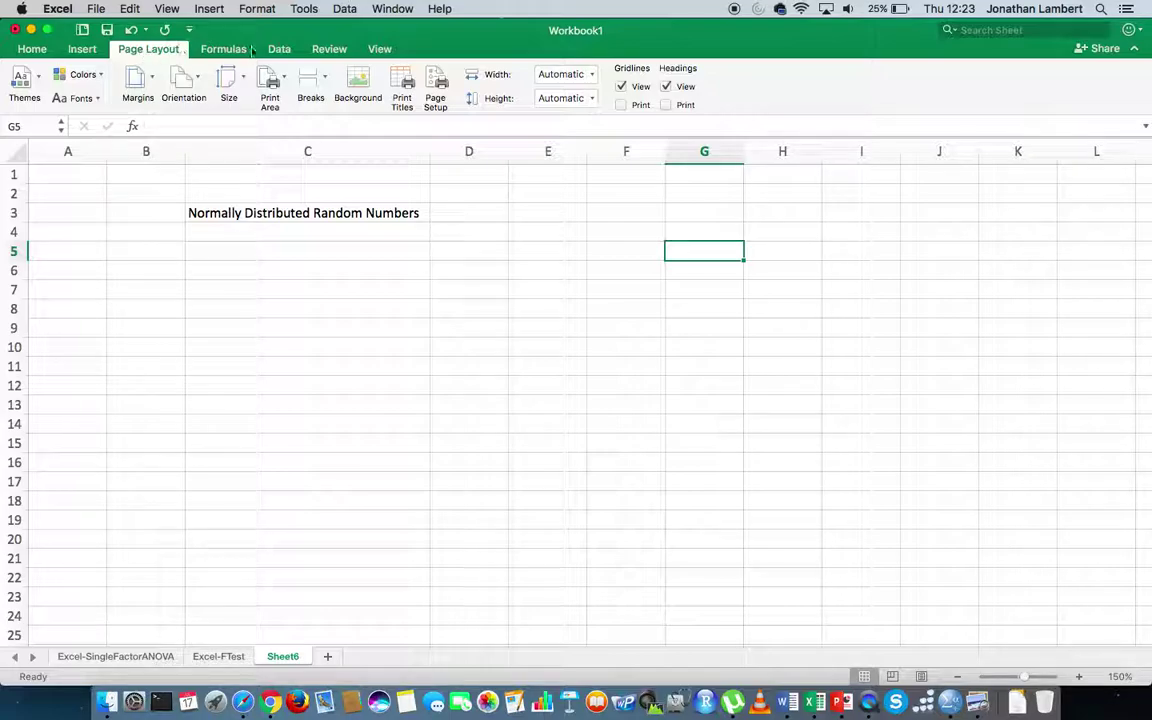
click(288, 52)
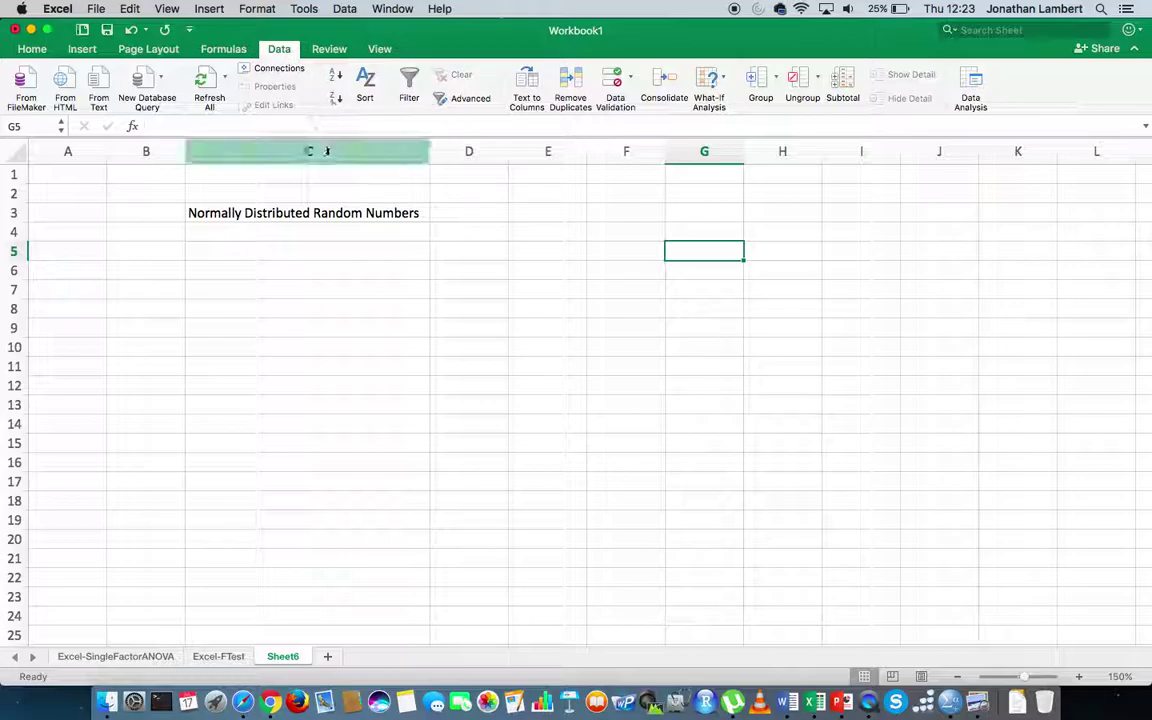
Open Data Analysis and pick Random Number Generation from the tools list
click(973, 80)
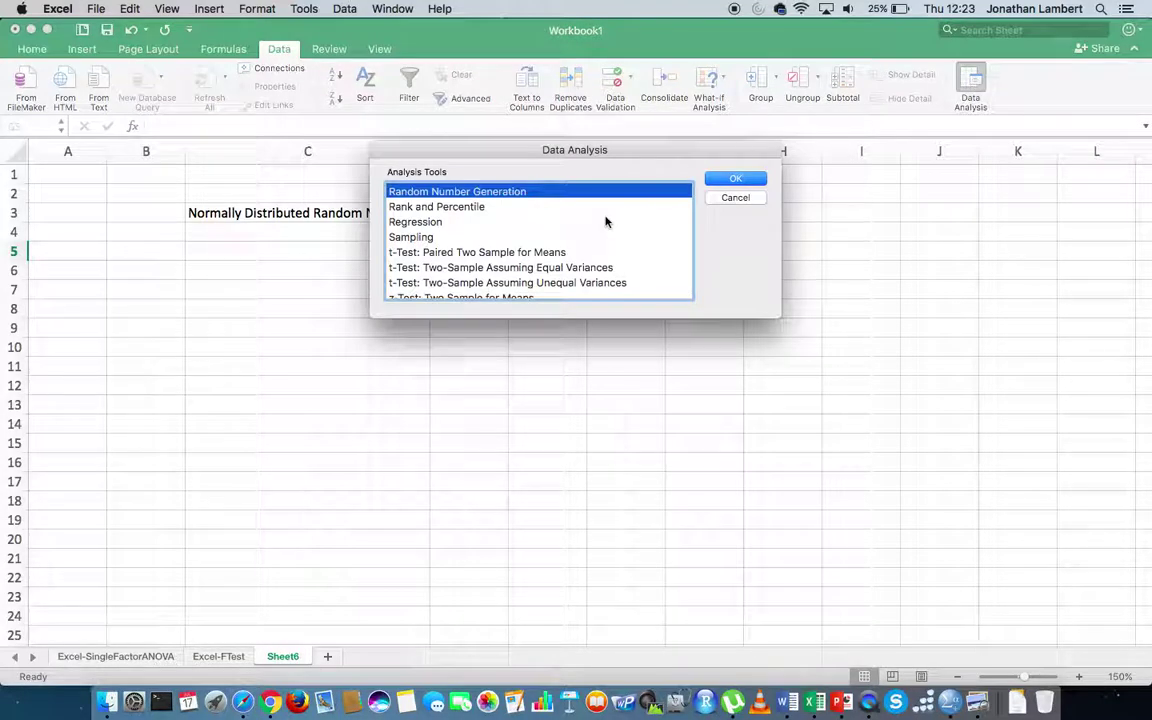
scroll(607, 221, up, 3)
scroll(606, 220, down, 2)
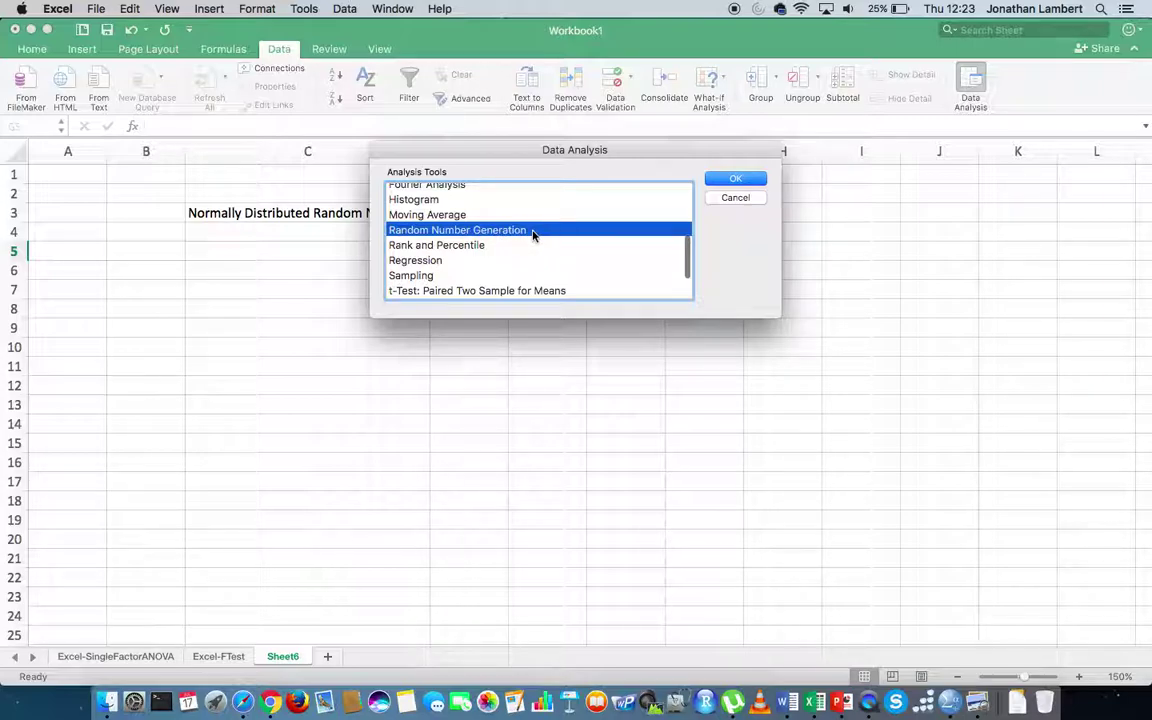
scroll(533, 234, up, 5)
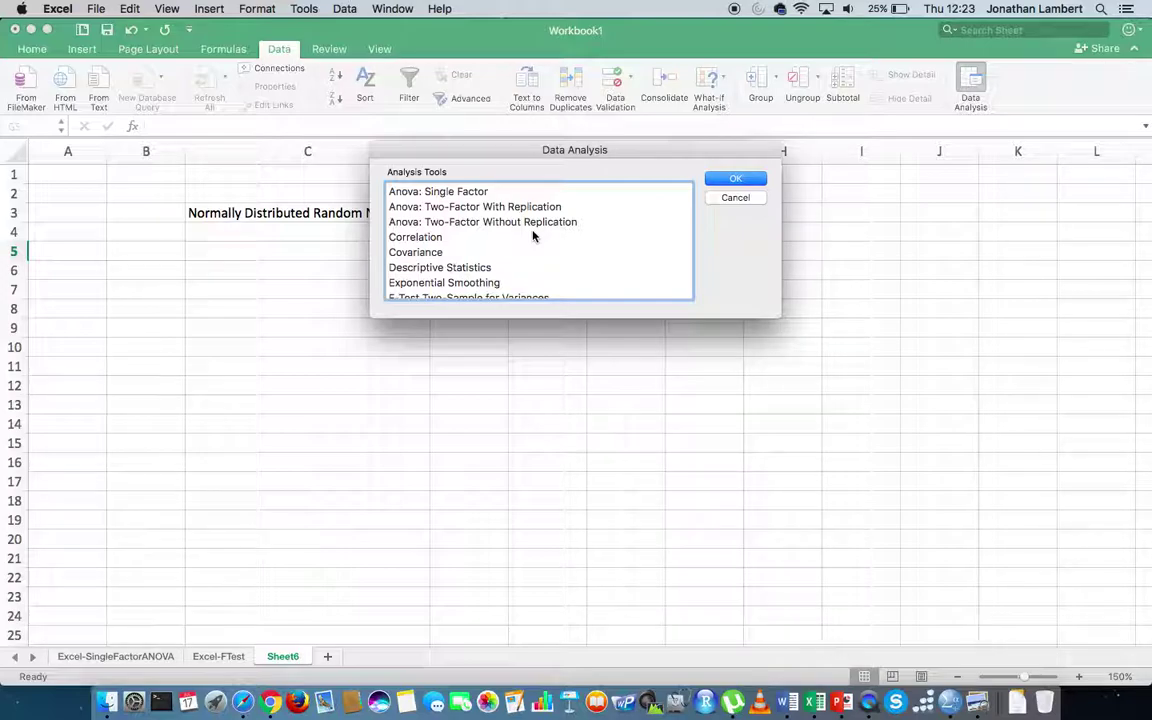
scroll(533, 234, down, 5)
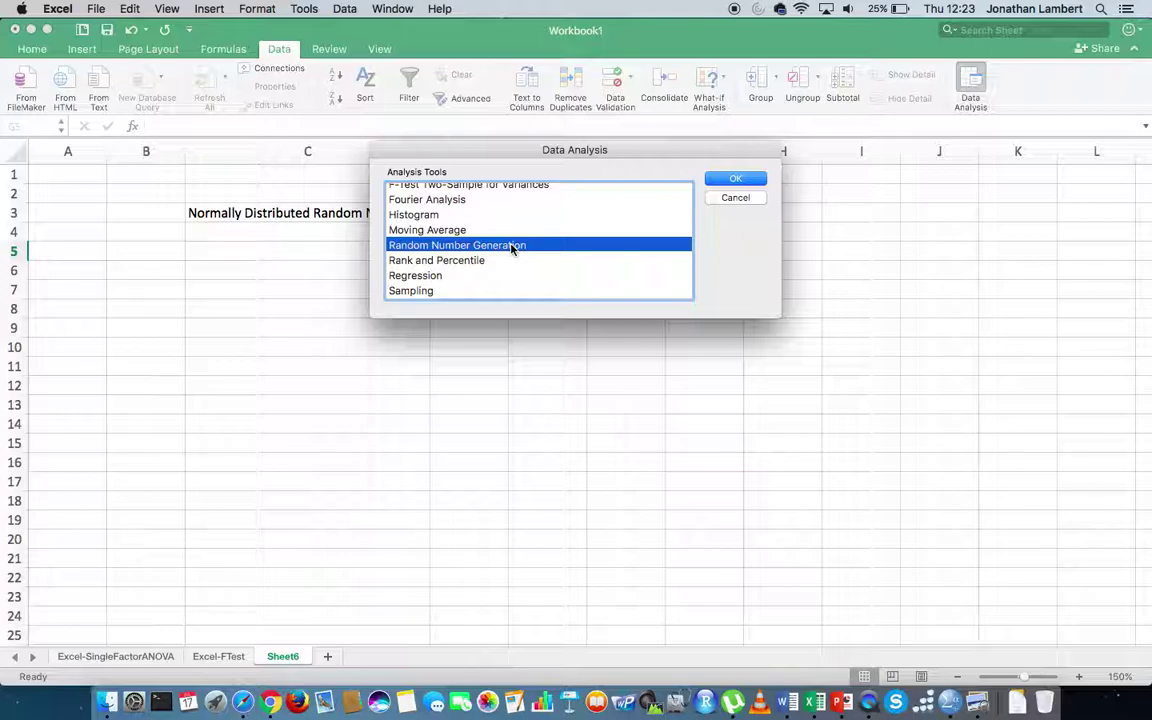
click(716, 180)
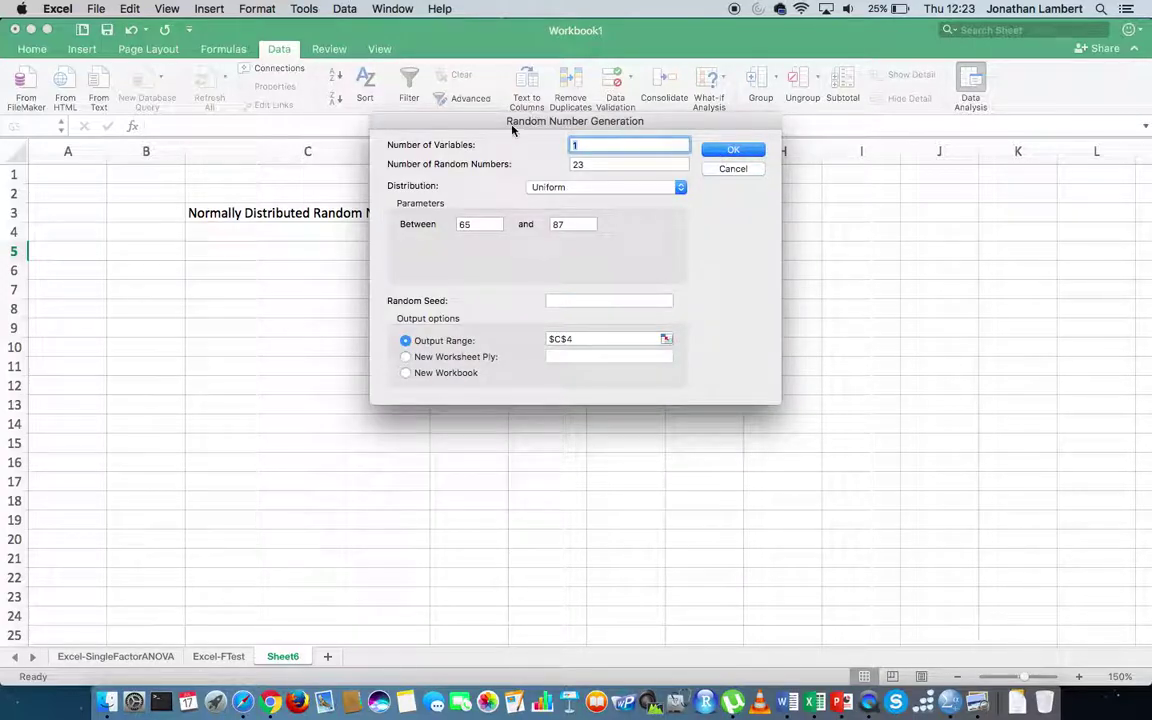
Switch the Random Number Generation distribution from Uniform to Normal (mean 0, SD 1)
drag(493, 121, 652, 104)
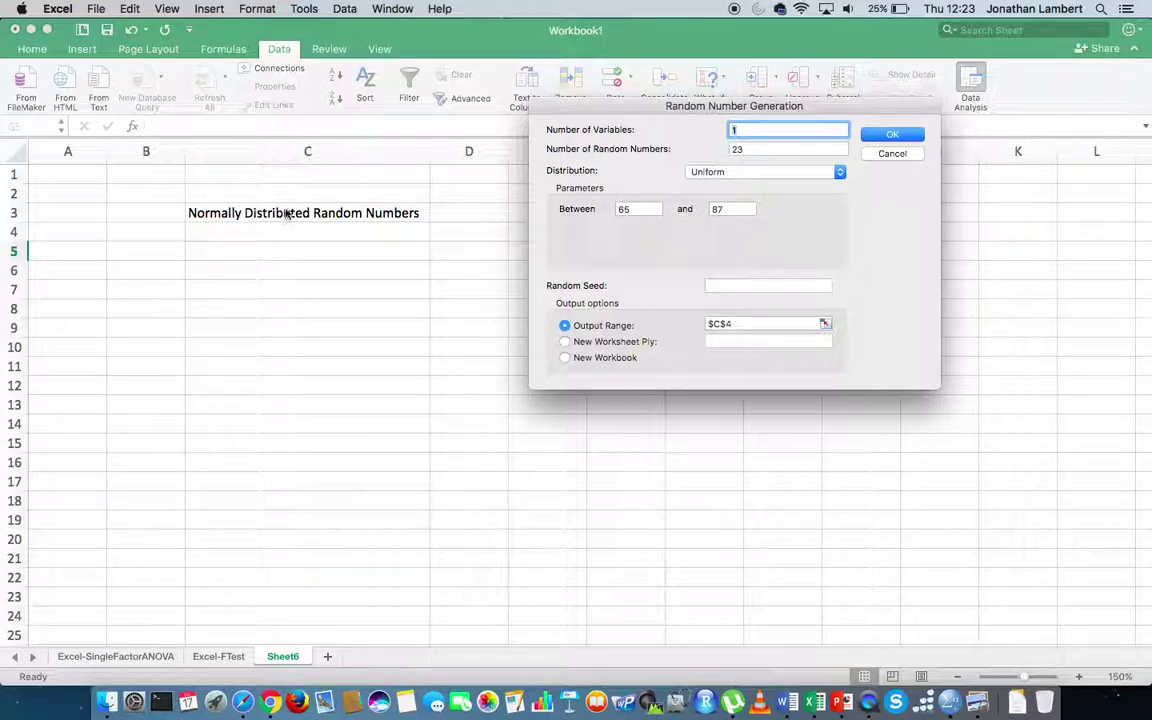
click(840, 175)
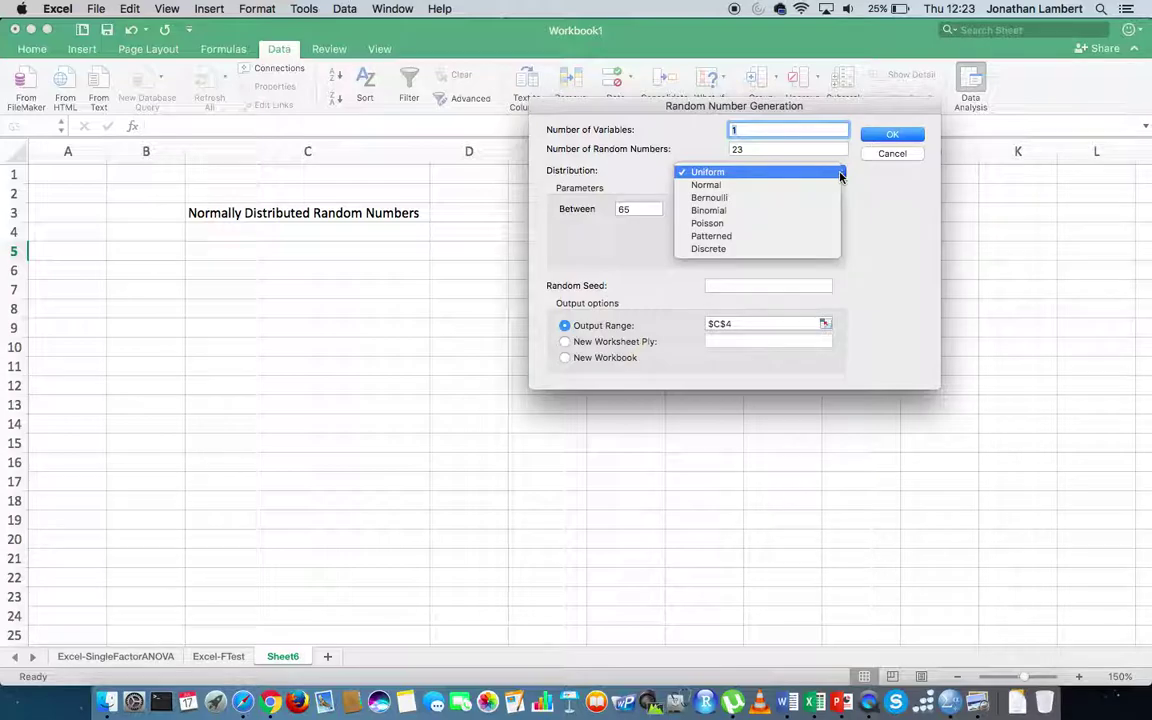
click(721, 190)
click(606, 163)
click(585, 145)
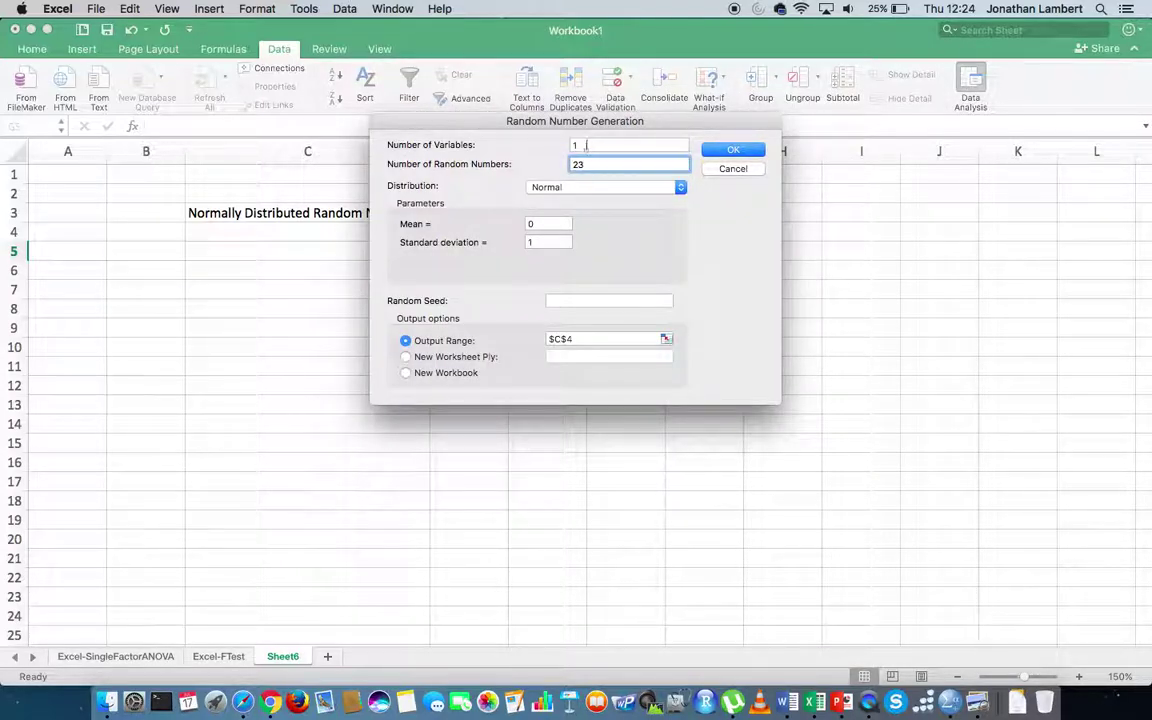
drag(519, 125, 635, 108)
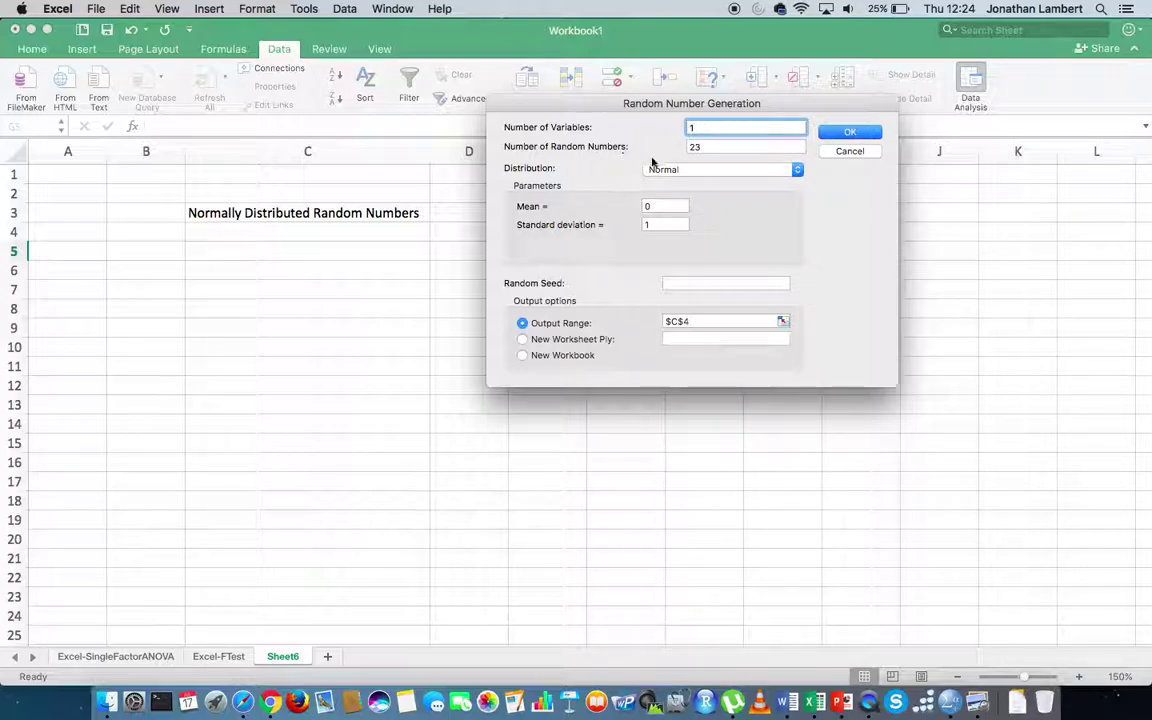
Change the Number of Random Numbers from 23 to 18
click(705, 147)
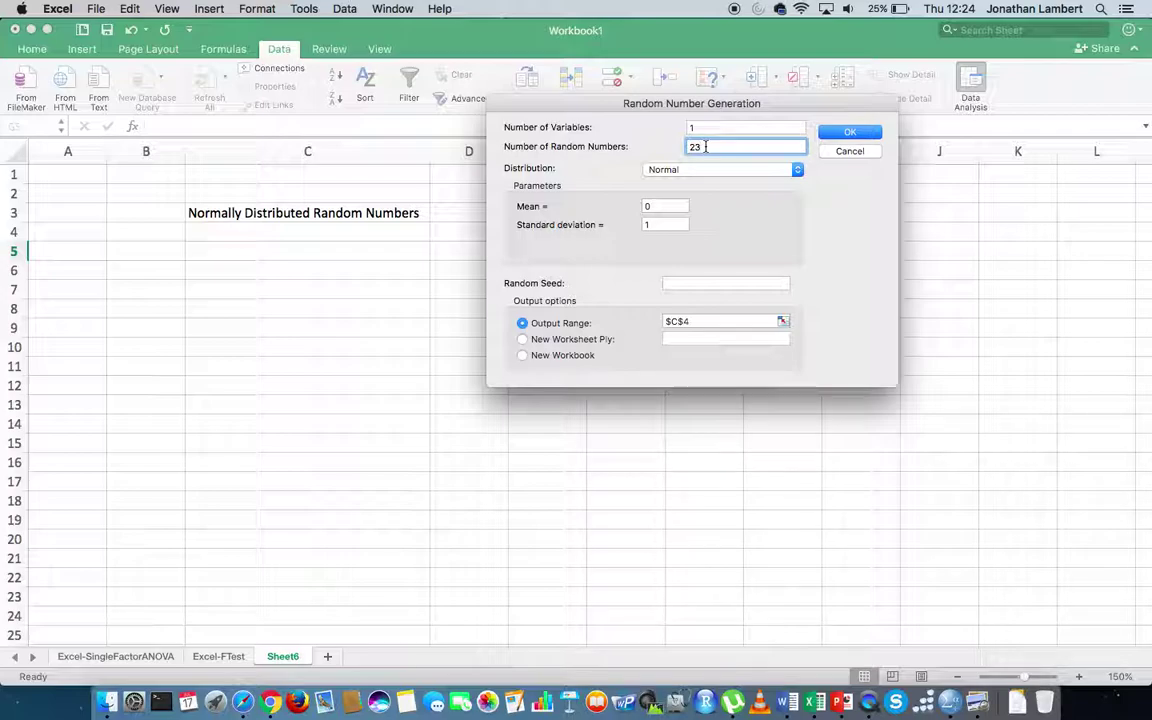
key(BackSpace)
key(BackSpace)
text(1200)
key(BackSpace)
key(BackSpace)
key(BackSpace)
key(BackSpace)
text(23)
key(BackSpace)
key(BackSpace)
text(18)
Set the Normal parameters to Mean 56 and Standard deviation 15
click(660, 206)
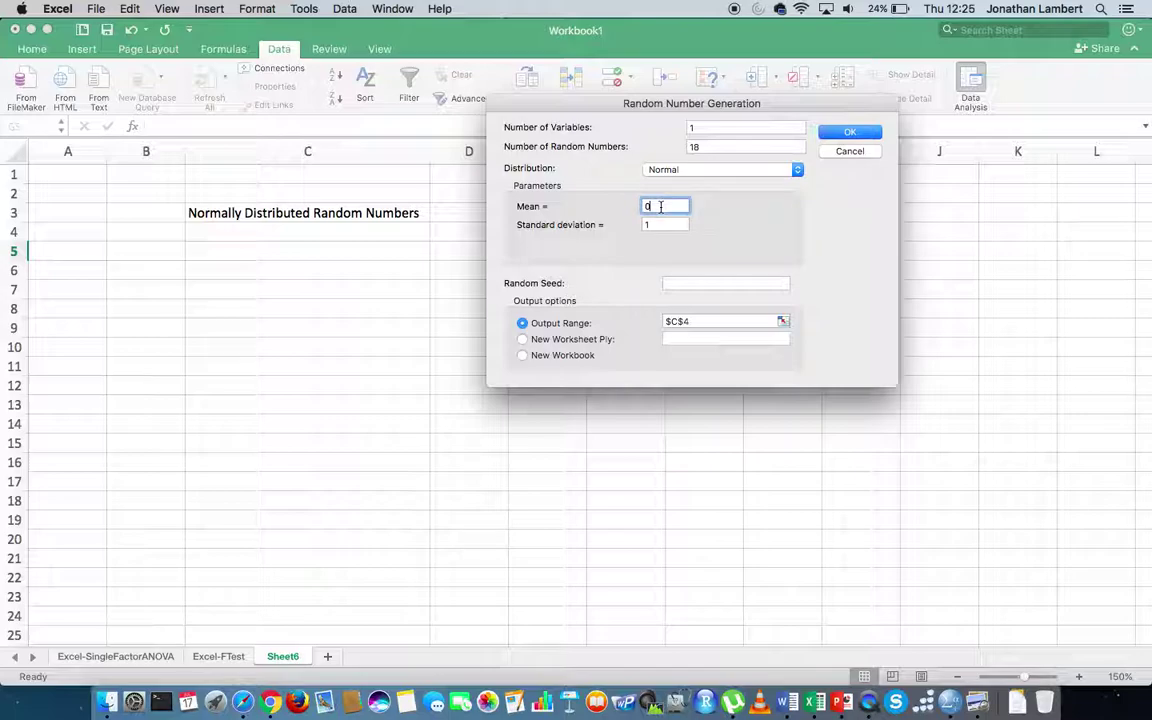
key(BackSpace)
text(56)
key(Tab)
key(BackSpace)
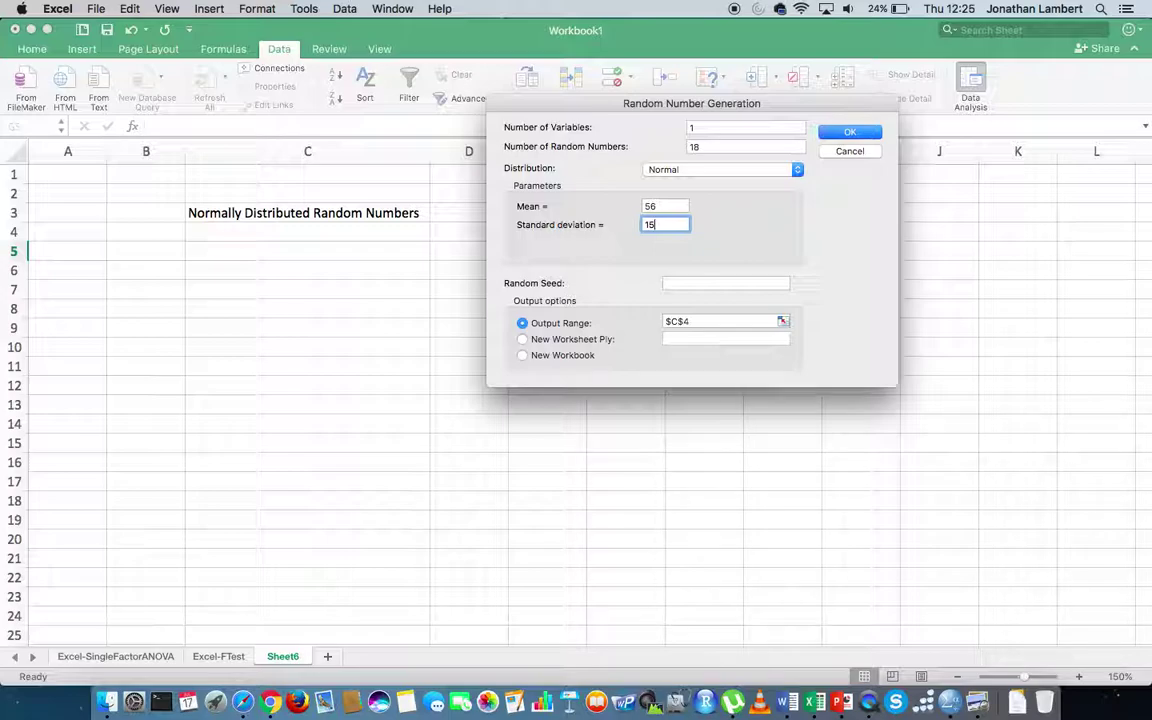
click(662, 206)
click(660, 224)
click(659, 206)
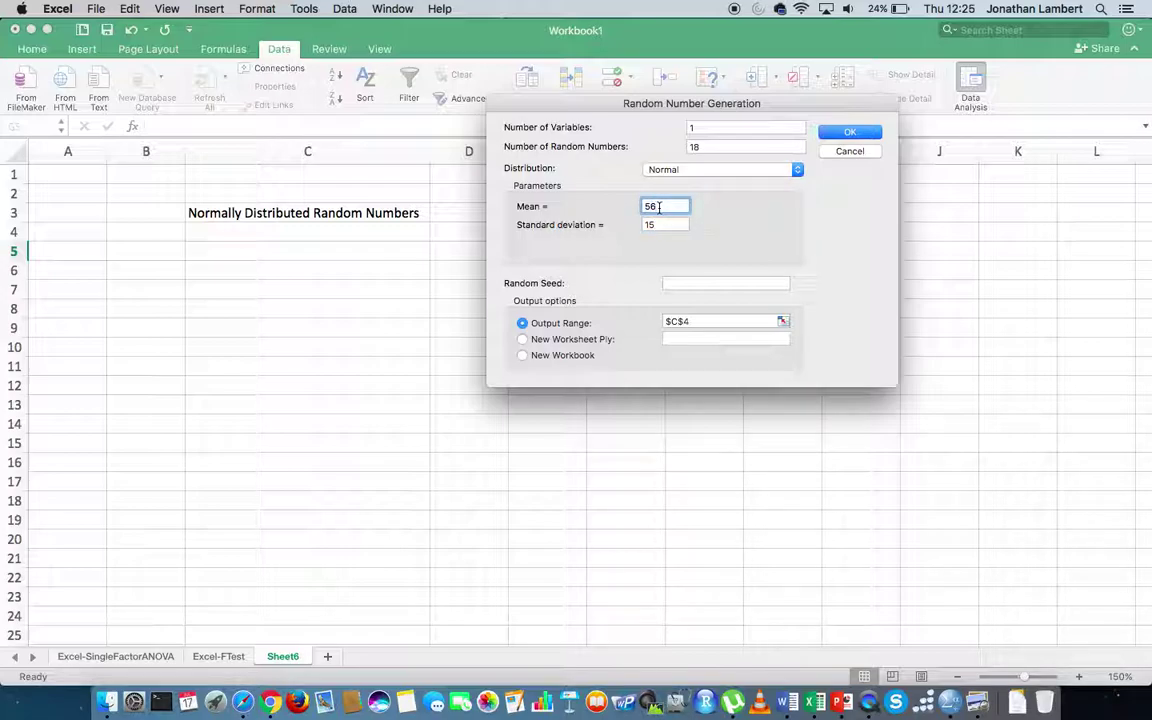
click(656, 224)
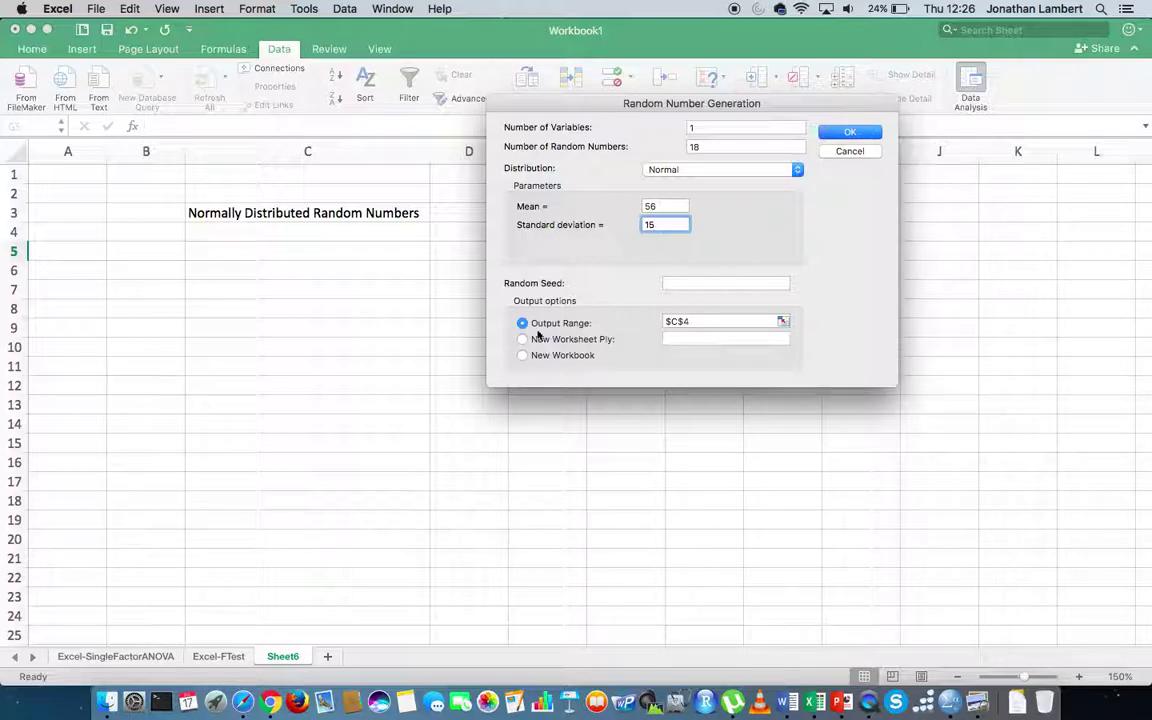
Set the Output Range to $C$4 and generate the 18 values into C4:C21
click(701, 321)
key(BackSpace)
key(BackSpace)
key(BackSpace)
key(BackSpace)
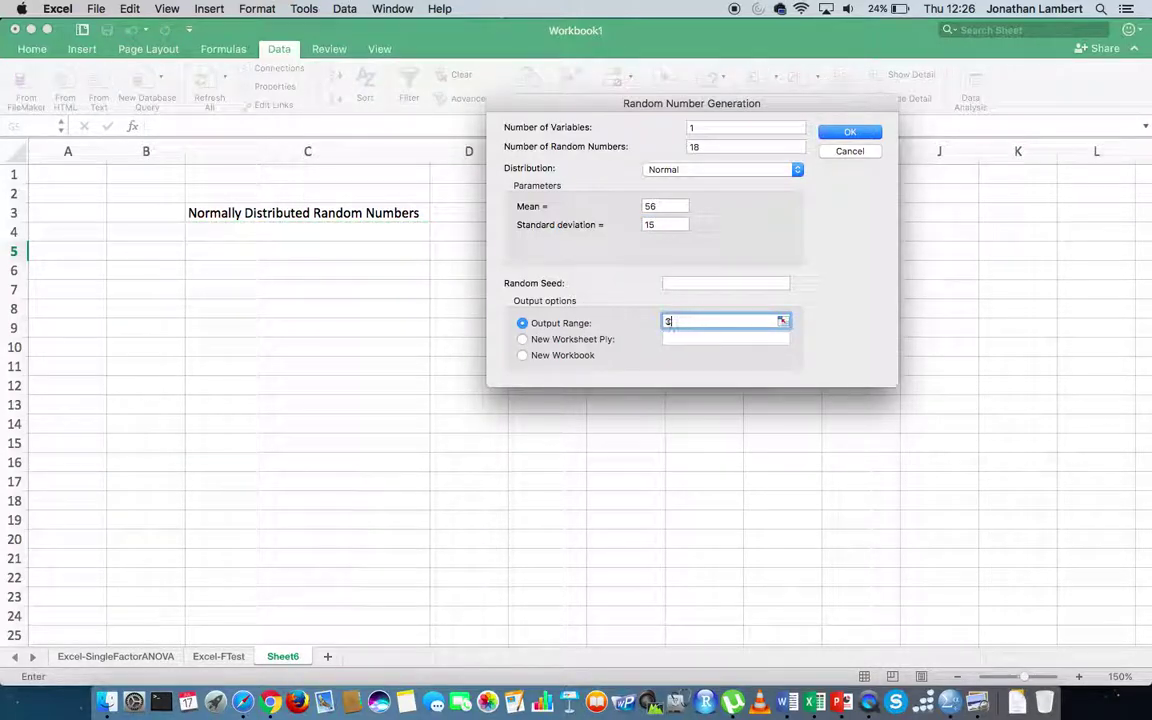
click(306, 234)
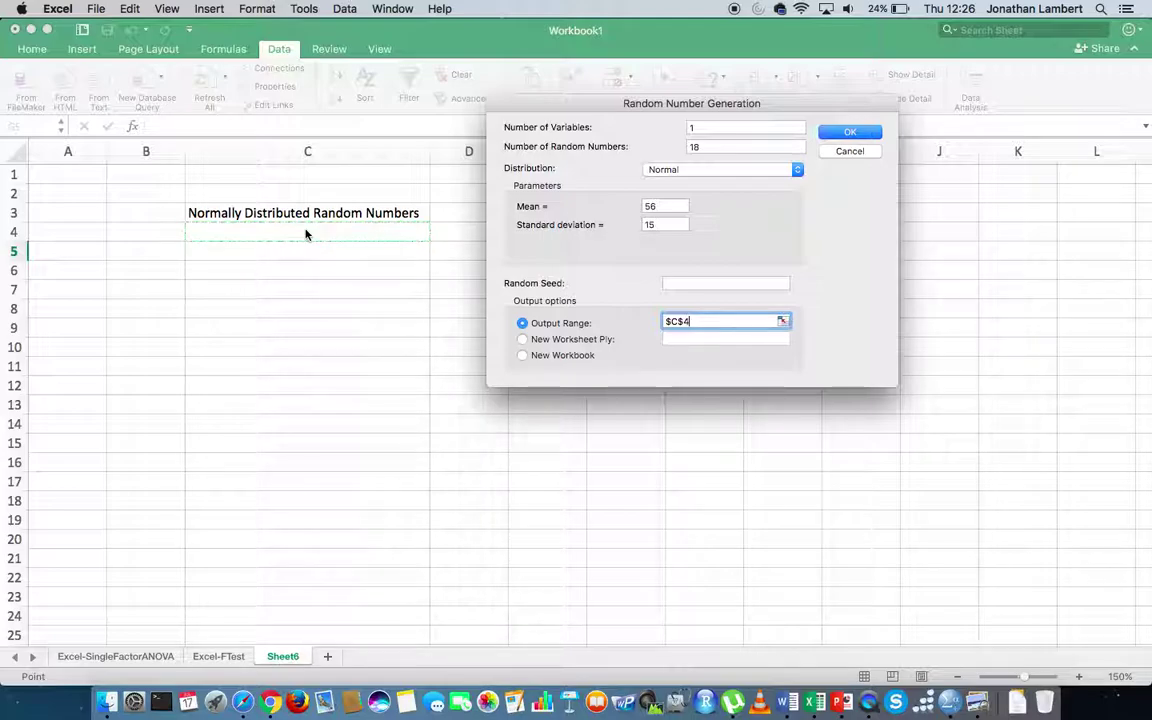
click(851, 134)
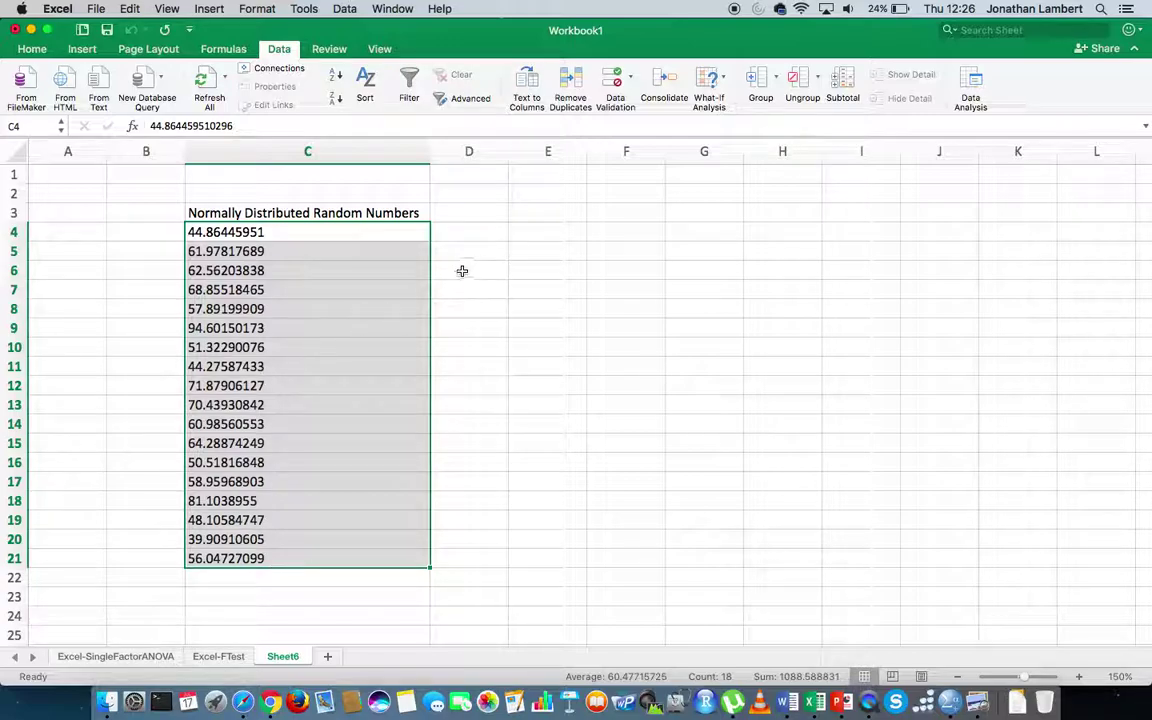
Select cell D4 and reopen Random Number Generation from Data Analysis
click(491, 235)
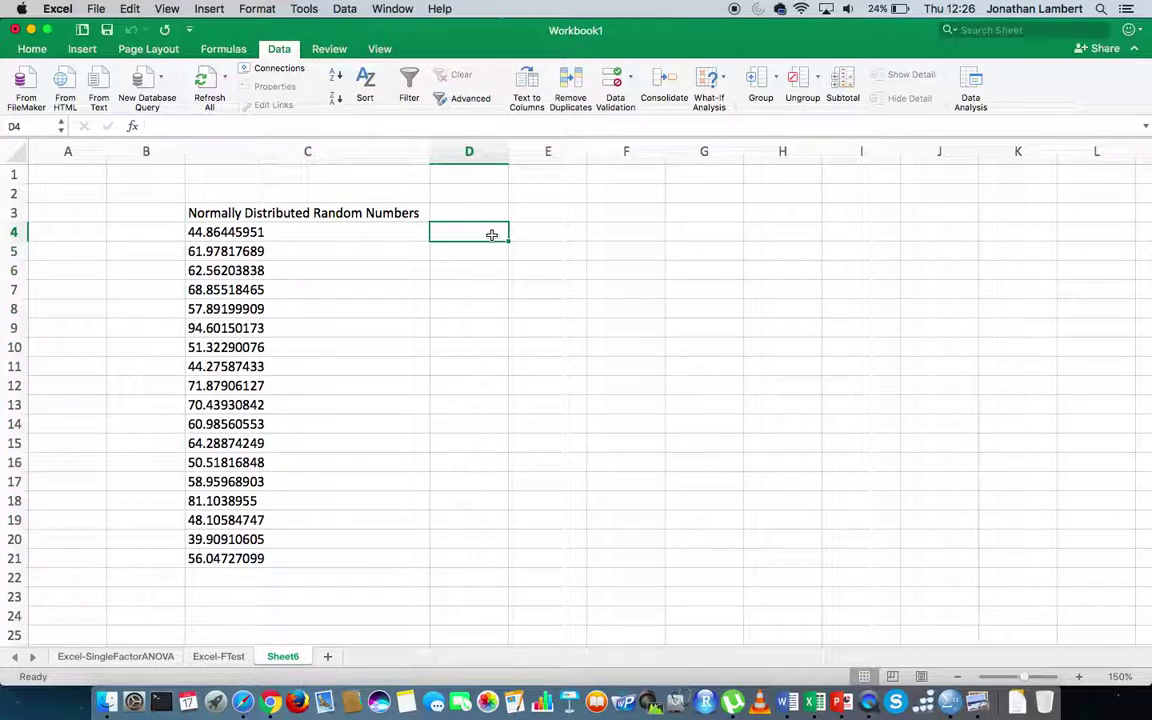
click(969, 91)
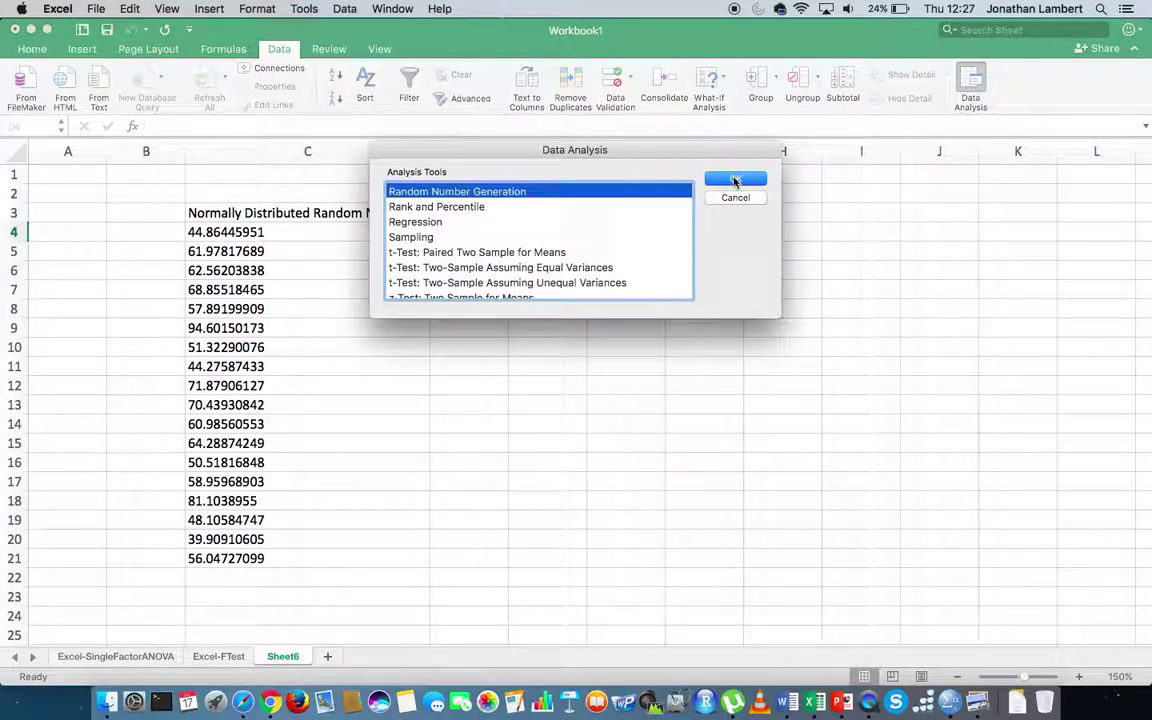
click(735, 180)
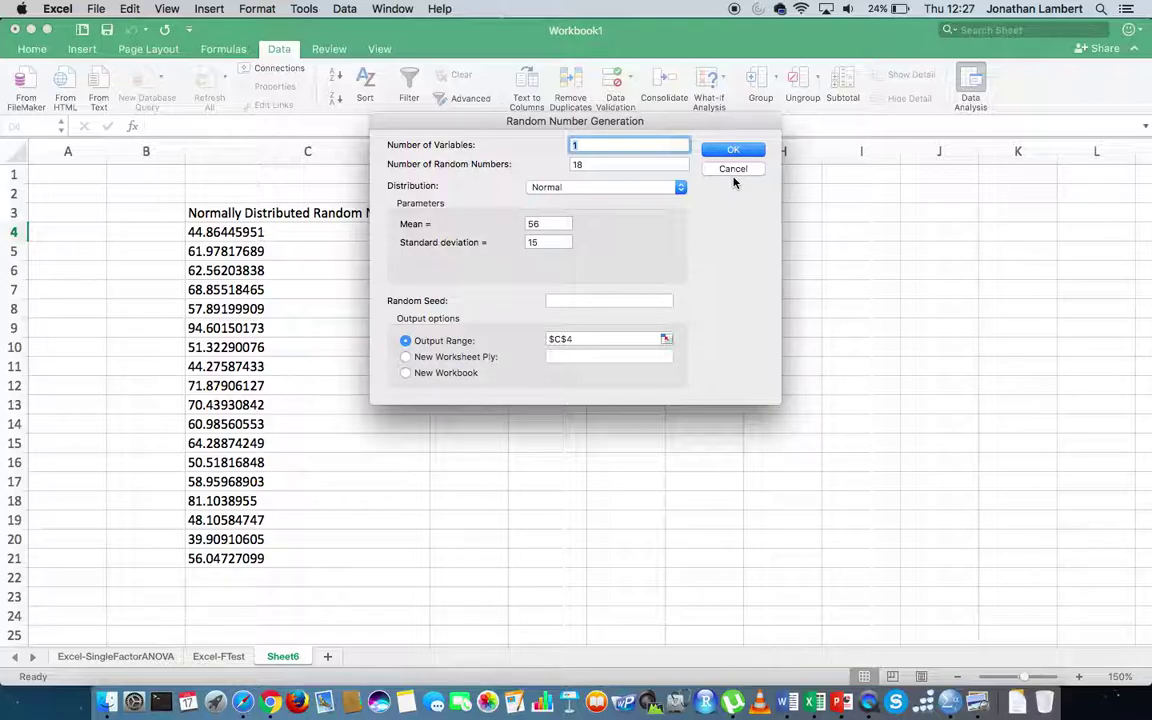
Change the Mean to 0 and the Standard deviation to 1
double_click(546, 225)
key(BackSpace)
text(0)
double_click(544, 243)
key(BackSpace)
text(1)
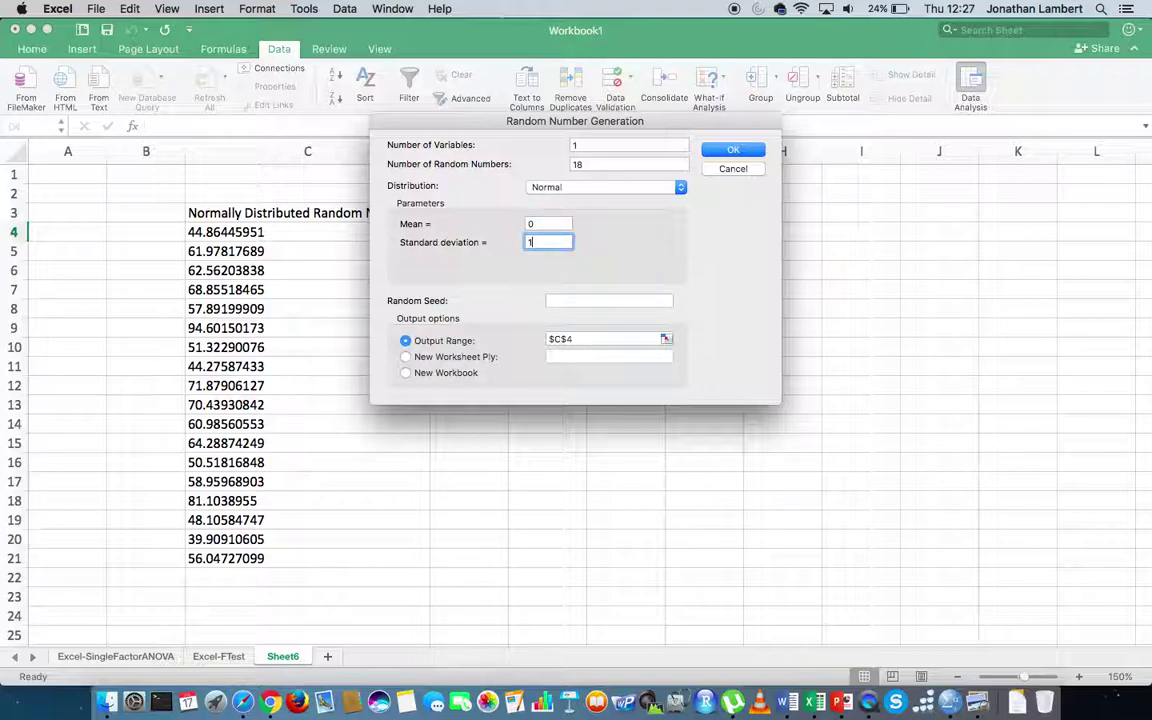
Replace the Output Range $C$4 with $D$4
click(578, 340)
key(BackSpace)
key(BackSpace)
key(BackSpace)
key(BackSpace)
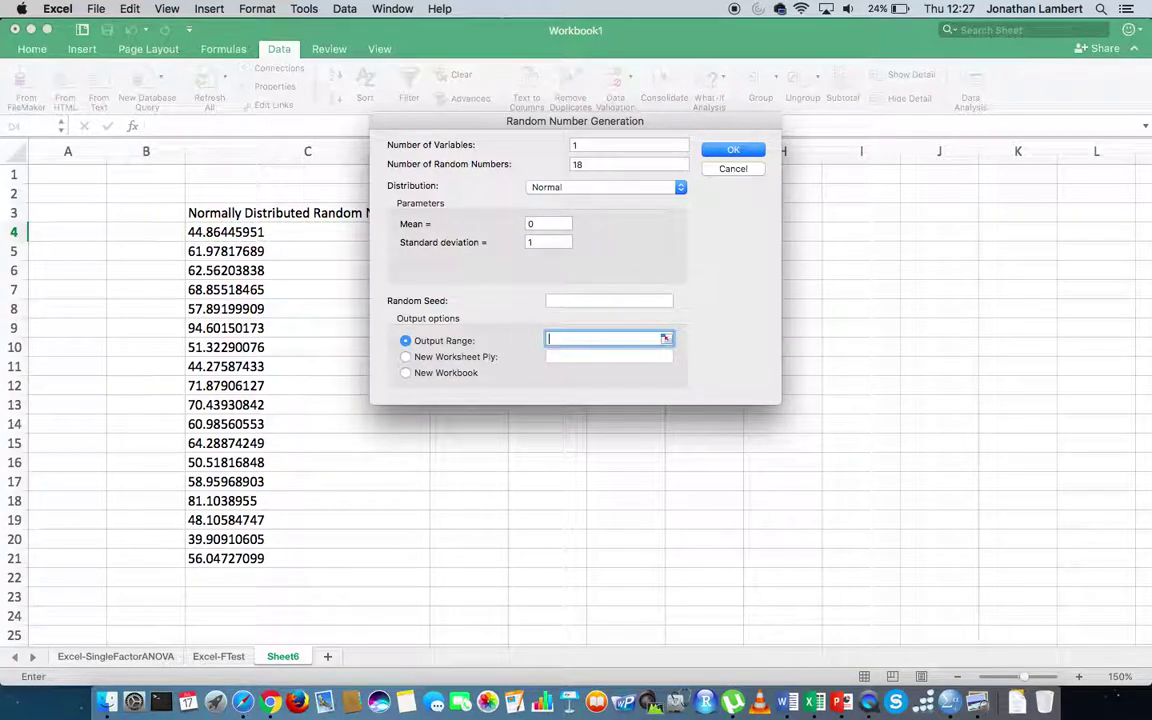
drag(468, 123, 725, 115)
click(470, 233)
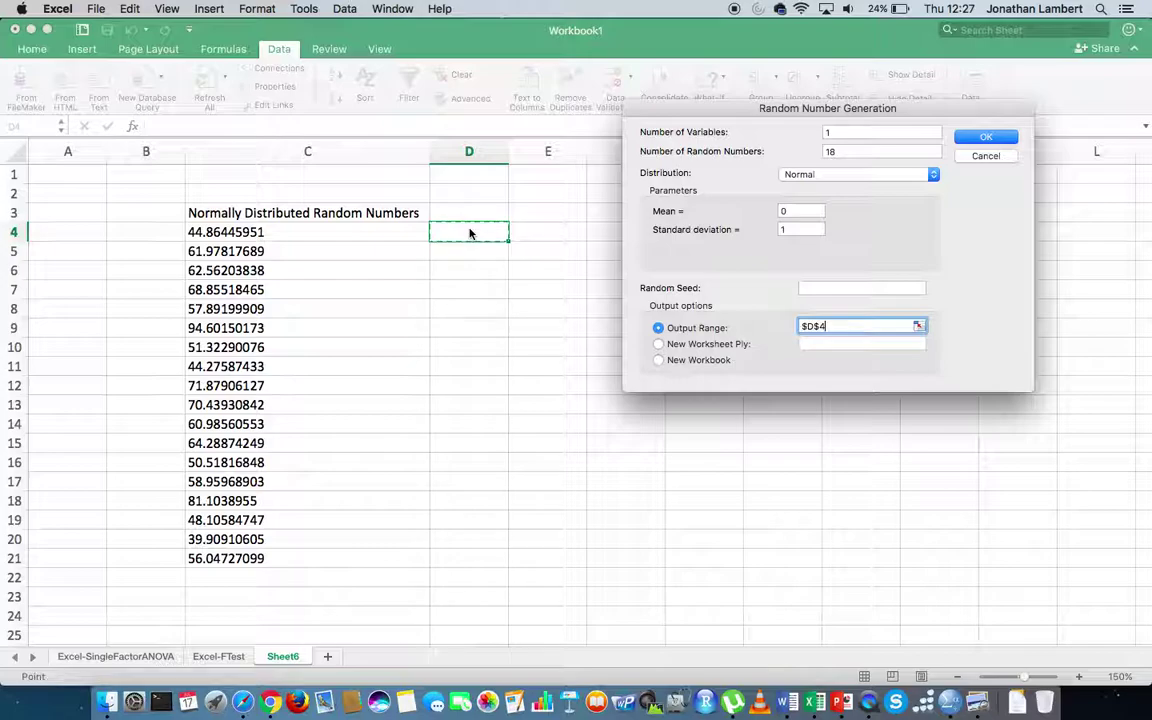
Confirm the dialog to generate 18 standard-normal values starting at D4
click(987, 137)
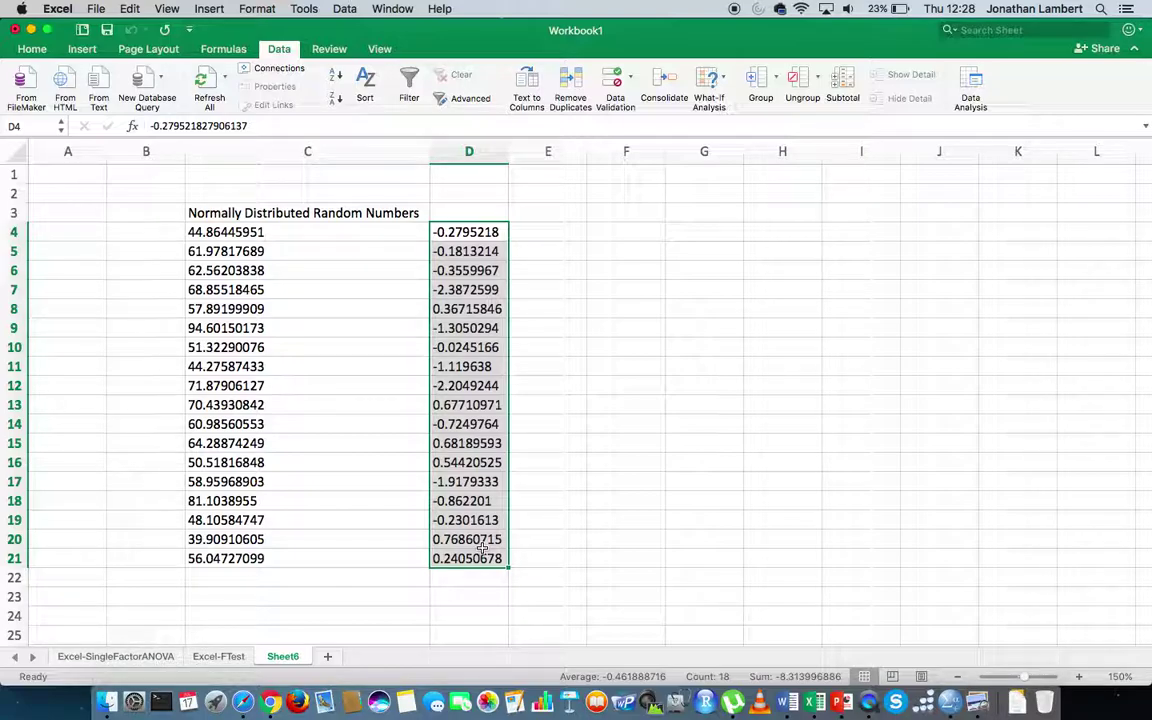
Reopen Random Number Generation to review its mean 0, SD 1 settings beside column D
click(970, 95)
click(735, 176)
click(549, 228)
click(539, 242)
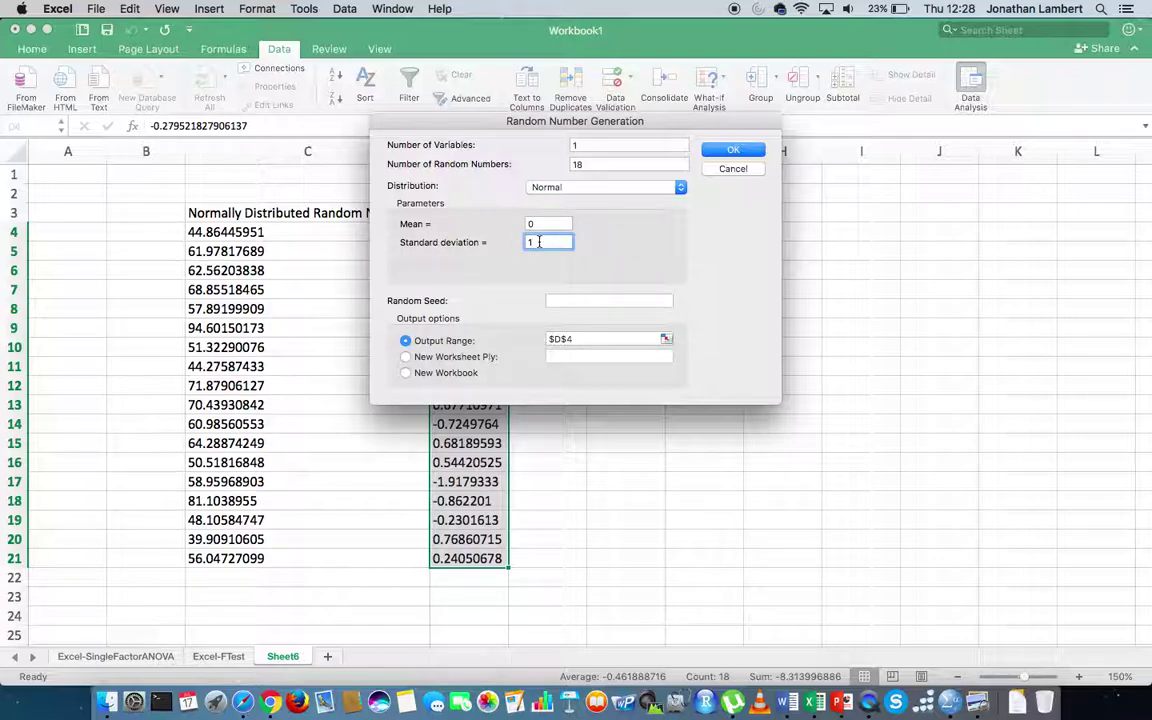
drag(434, 128, 652, 130)
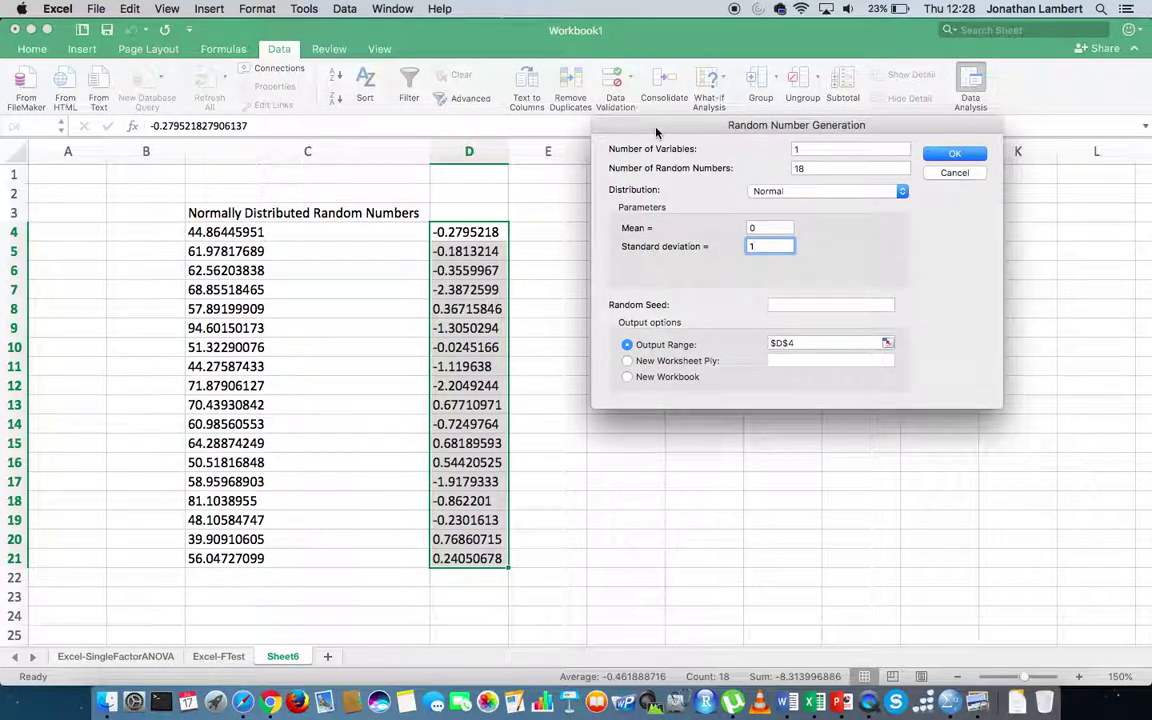